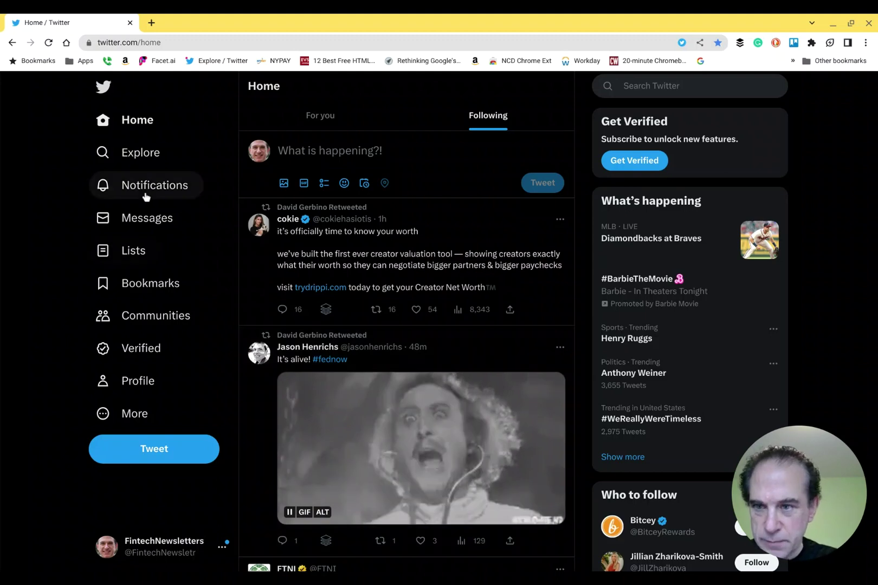
Step: Open Settings and privacy from the More menu's Settings and Support section
click(135, 415)
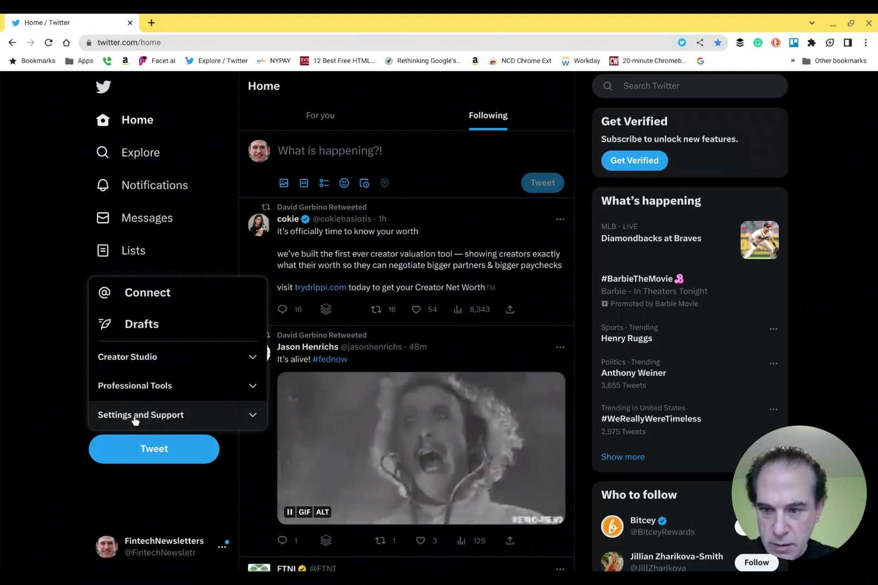
click(133, 415)
click(142, 441)
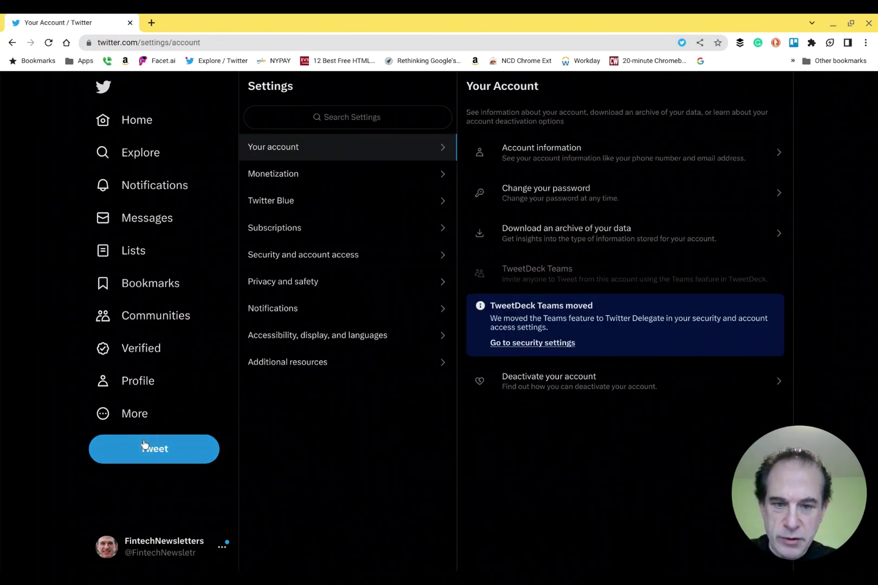
Step: Turn on 'Allow others to invite you to their account' under Security and account access > Twitter Delegate
click(293, 260)
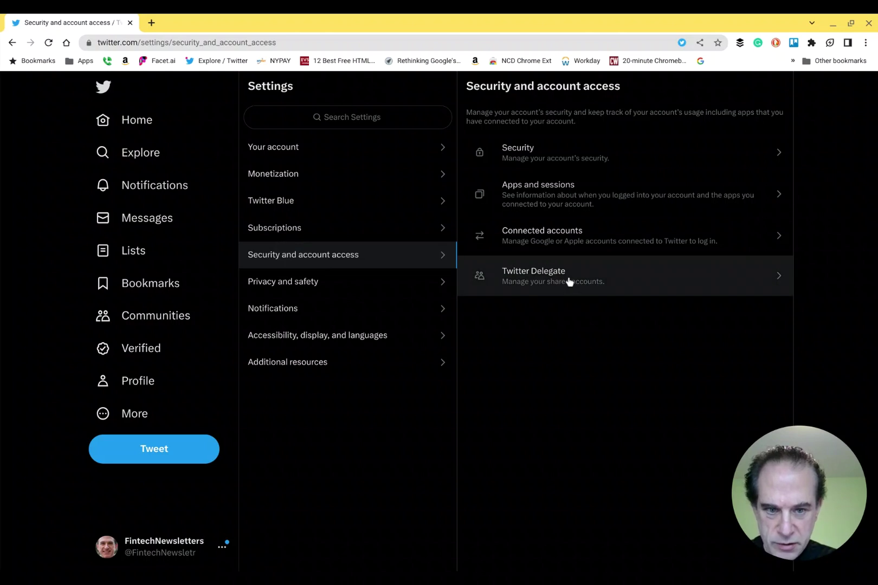
click(568, 281)
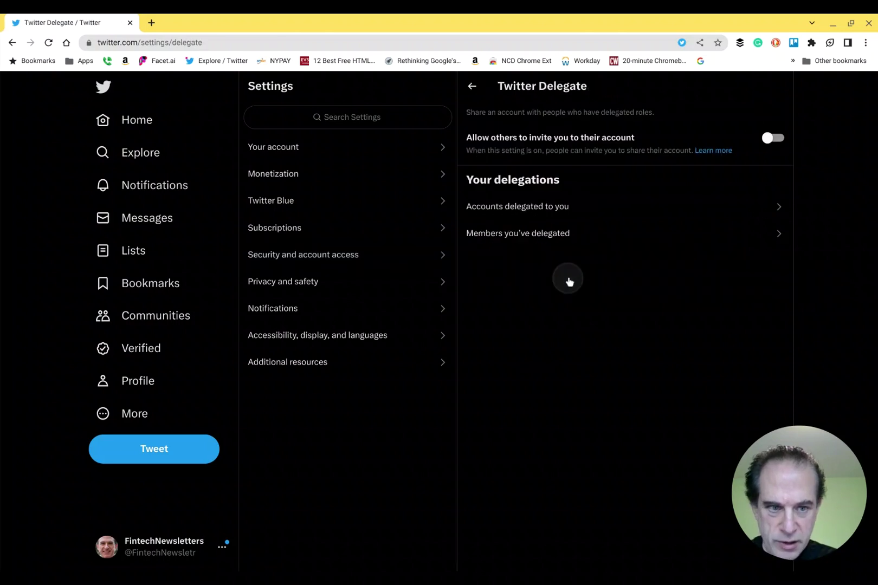
click(767, 140)
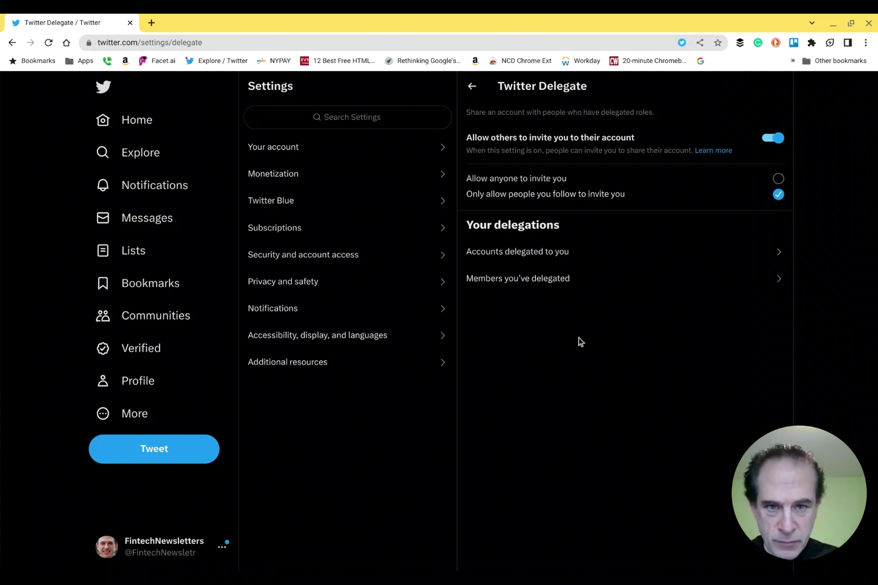
Step: Return to the home timeline and switch to the verified personal account from the sidebar account menu
click(471, 88)
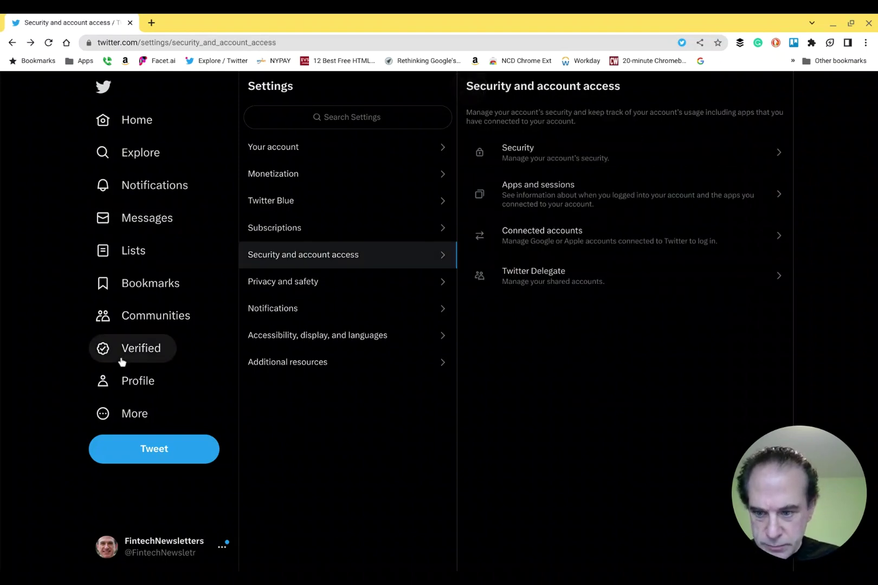
click(124, 122)
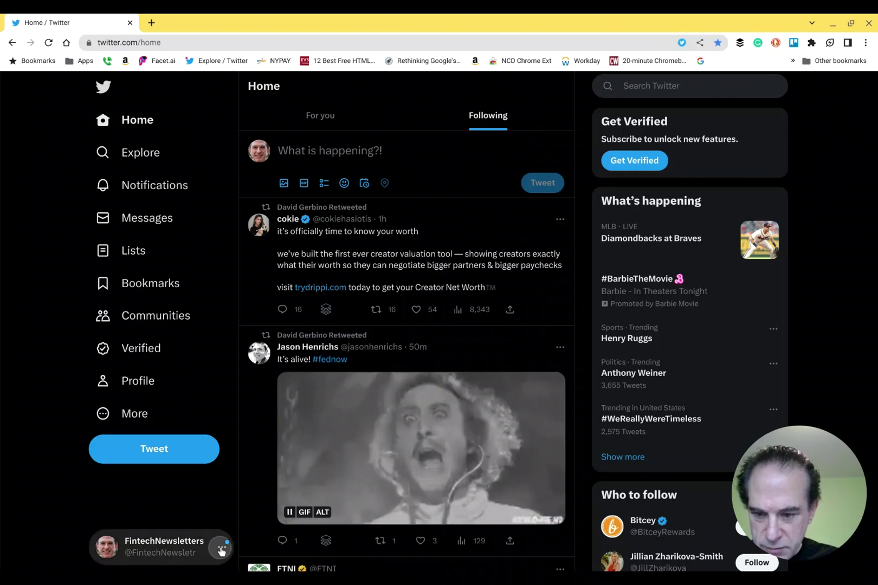
click(221, 550)
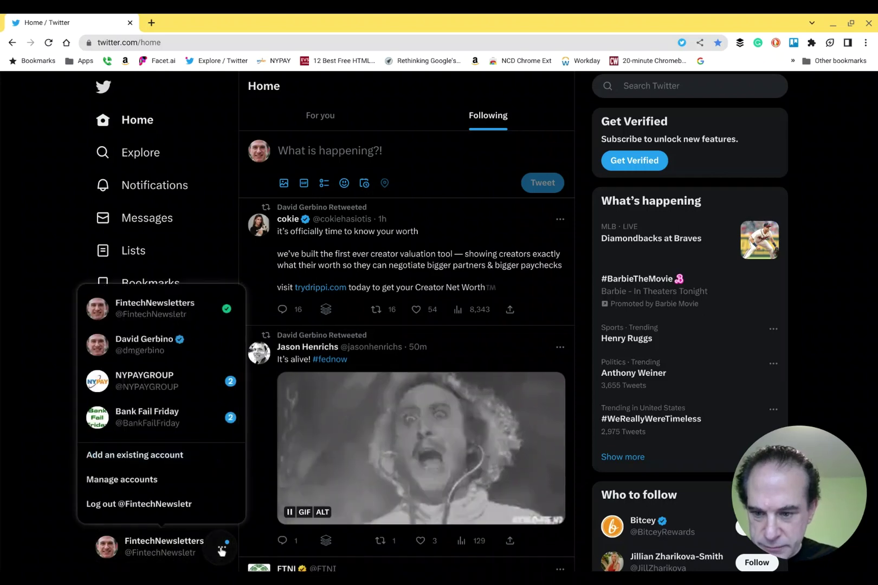
click(139, 356)
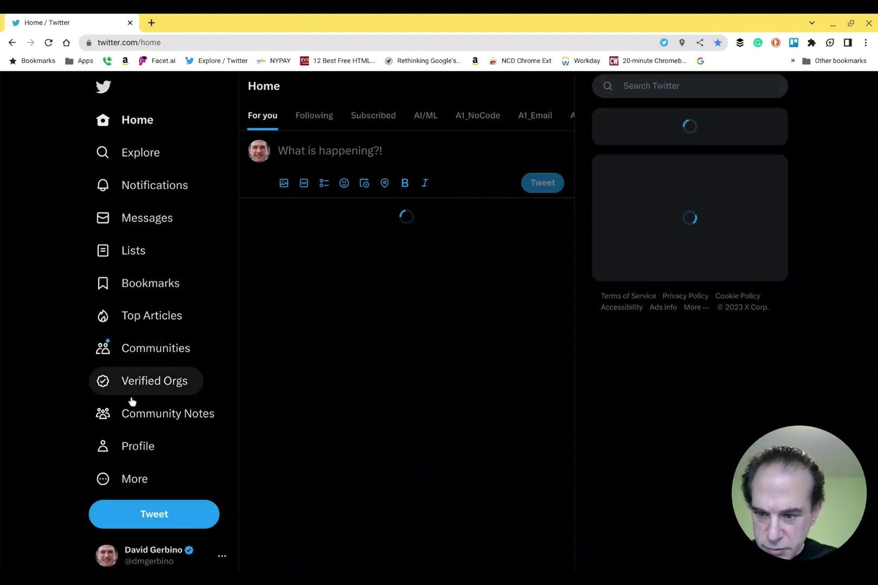
Step: Go to Settings and privacy > Security and account access > Twitter Delegate > Members you've delegated
click(137, 480)
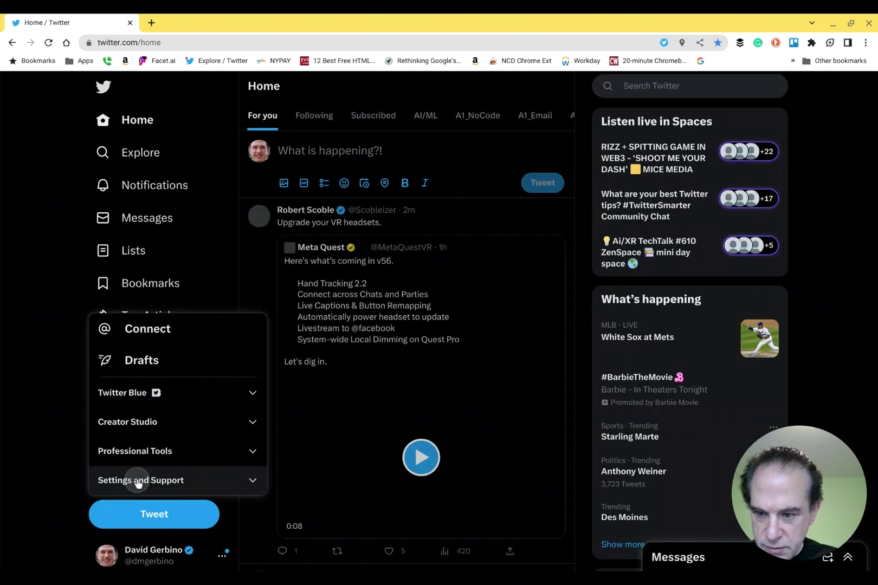
click(138, 480)
click(141, 509)
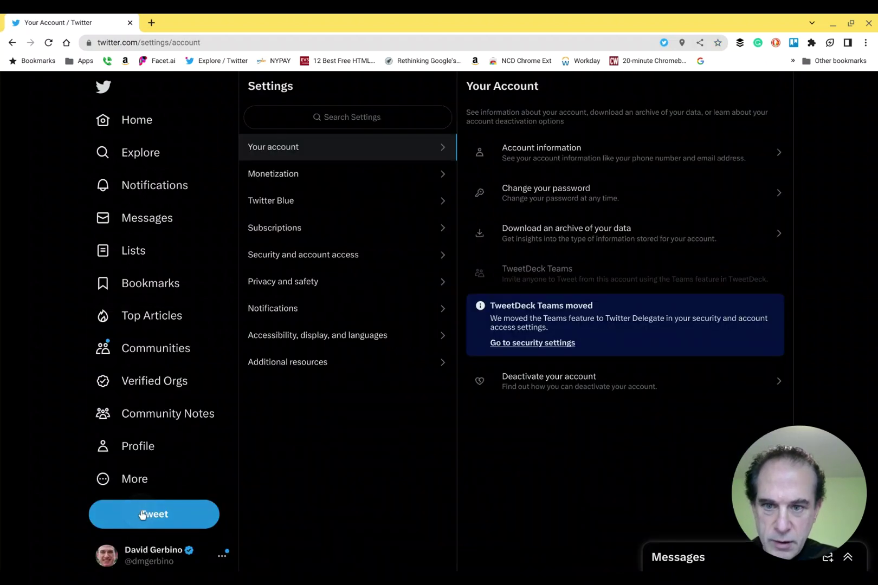
click(298, 257)
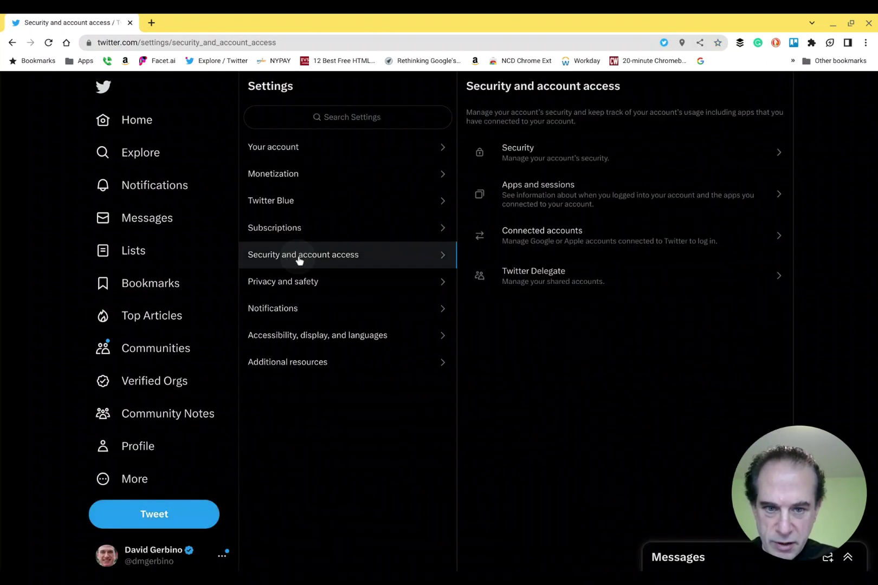
click(565, 277)
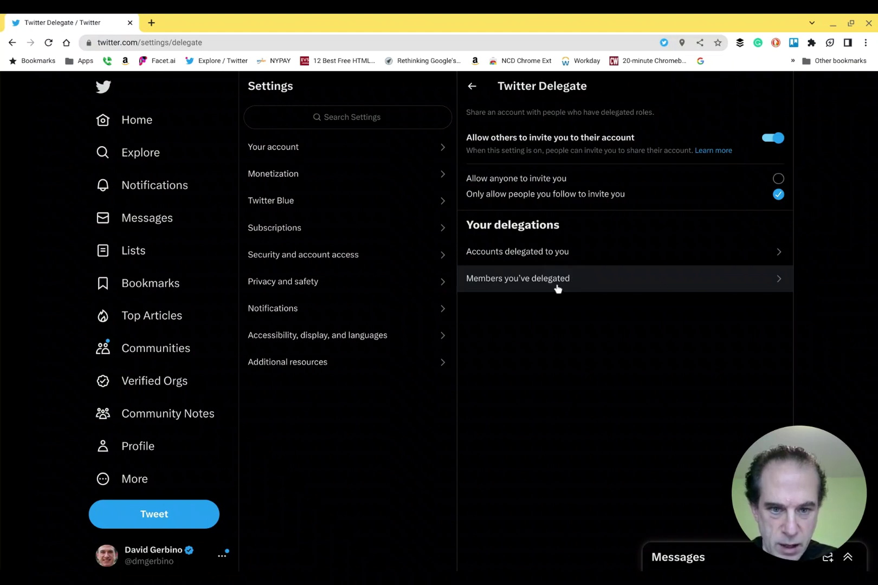
click(557, 289)
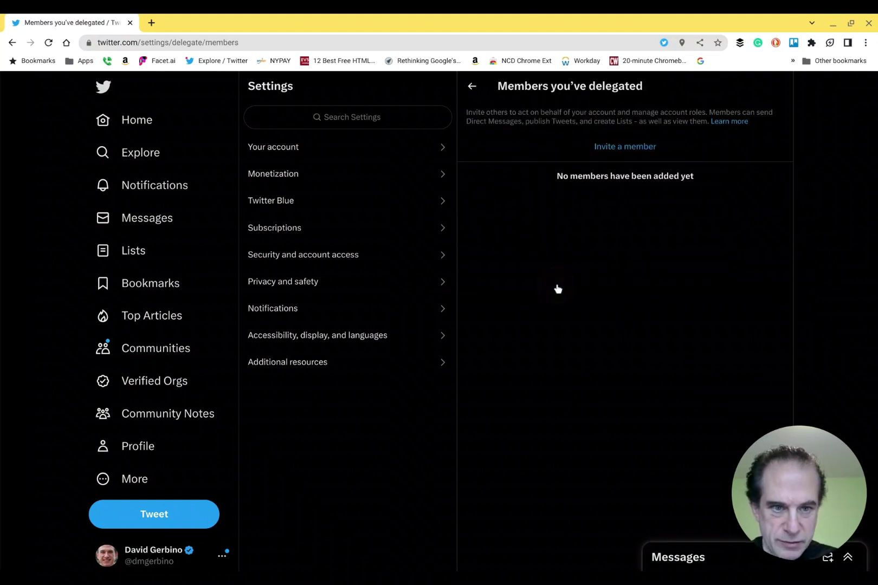
Step: Invite FintechNewsletters as a Contributor and dismiss the invite-sent confirmation
click(648, 153)
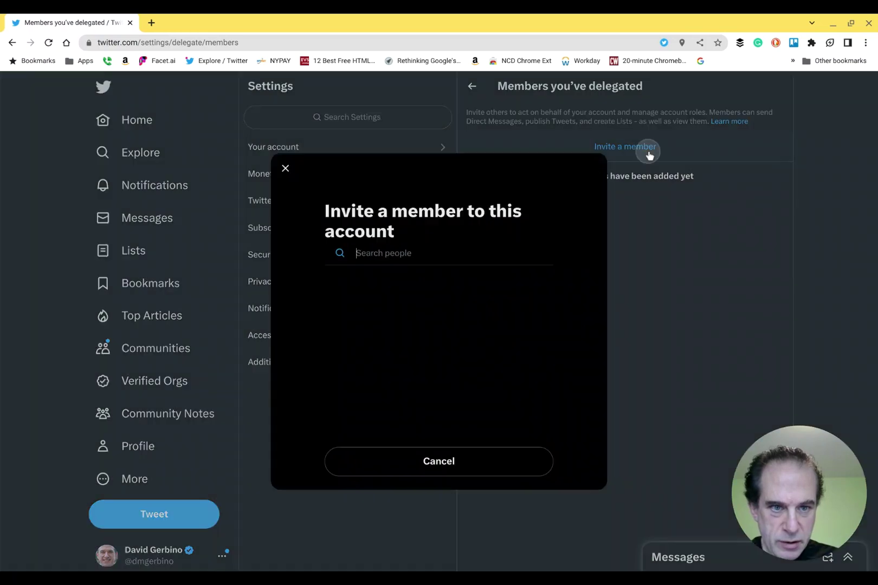
click(423, 251)
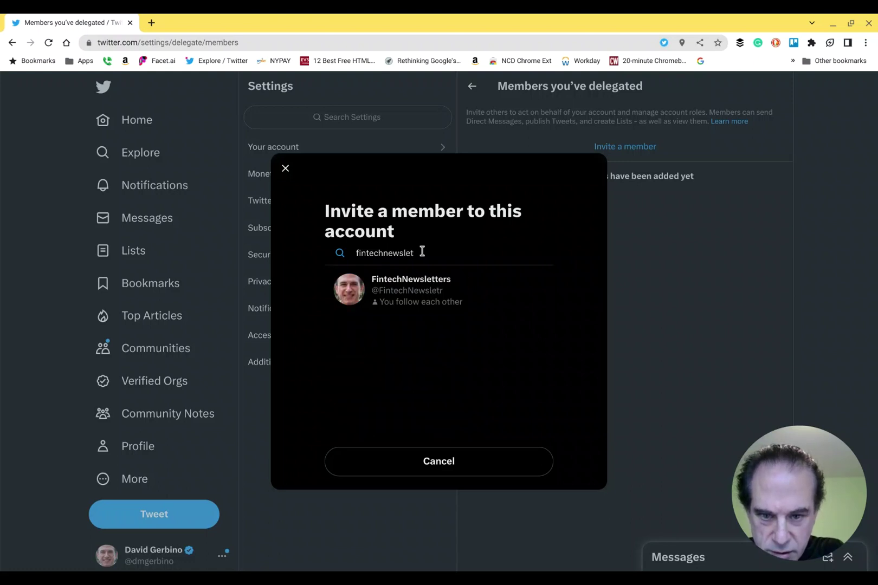
click(408, 296)
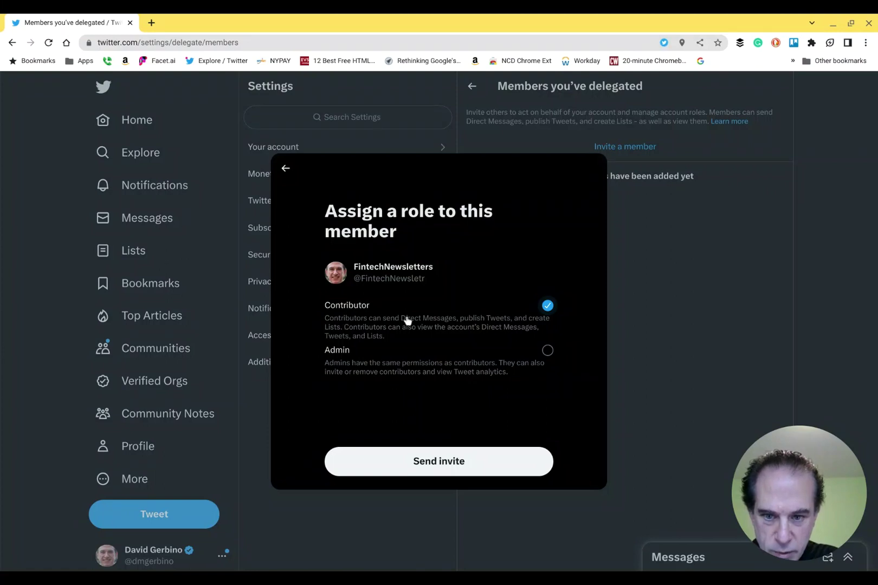
click(443, 467)
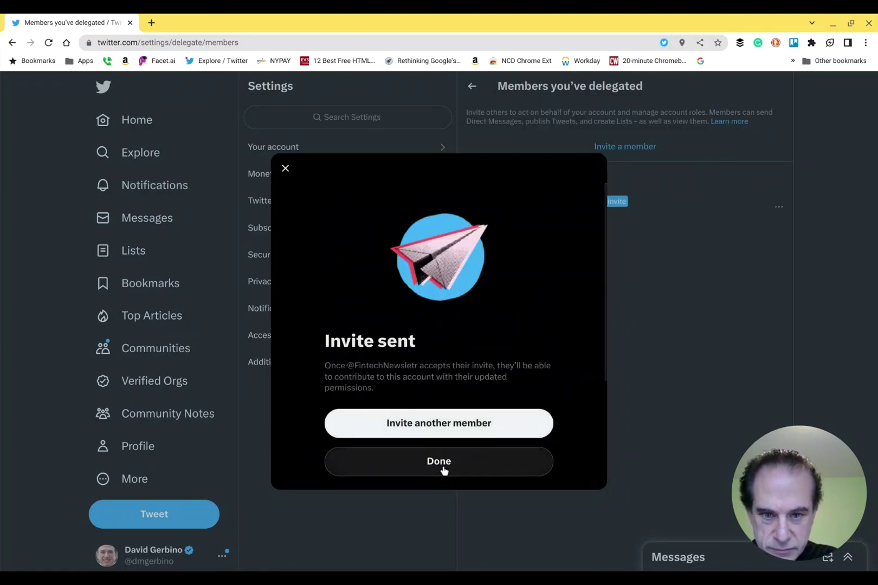
click(443, 467)
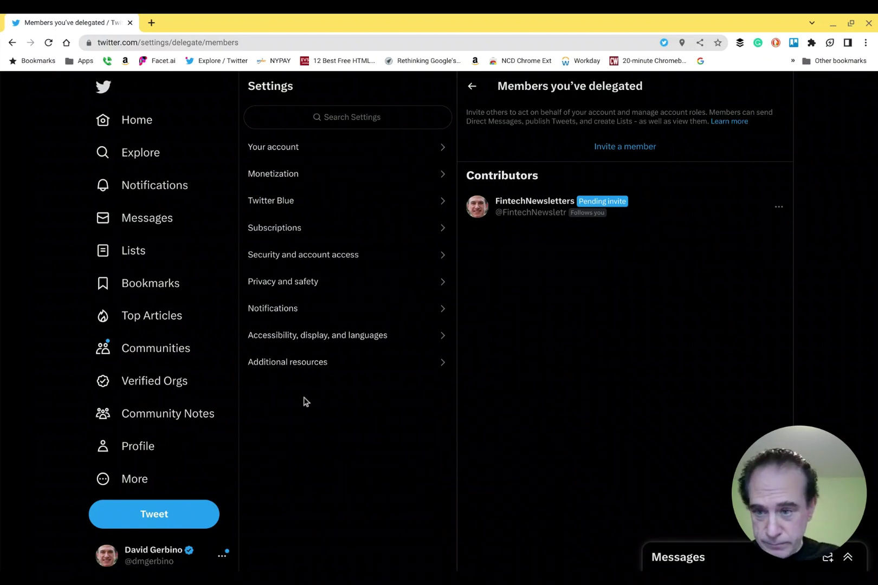
Step: From the home timeline, switch to FintechNewsletters under the account switcher's Personal accounts
click(139, 120)
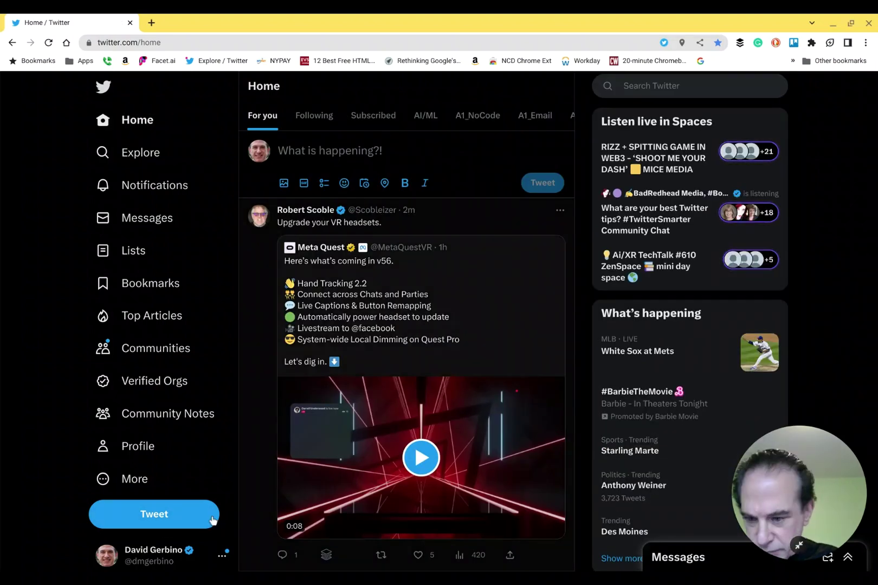
click(223, 558)
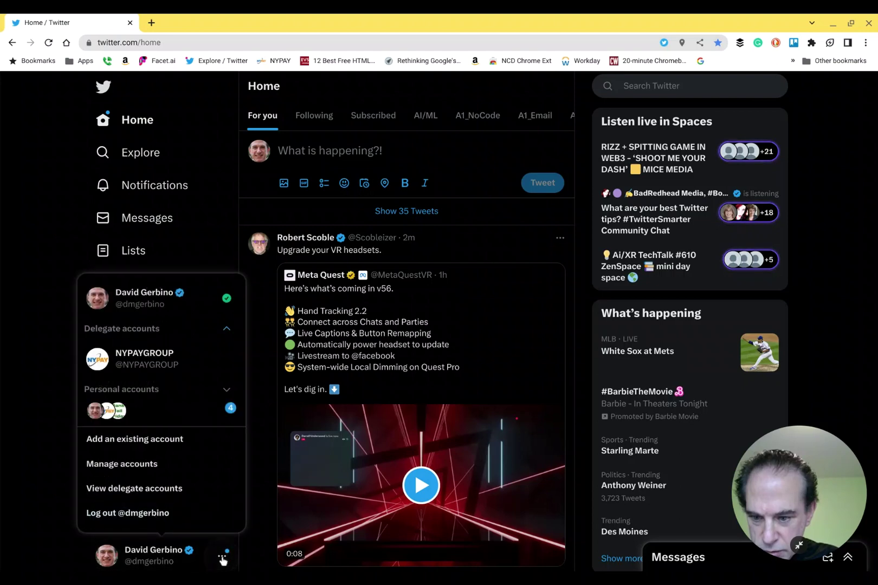
click(227, 392)
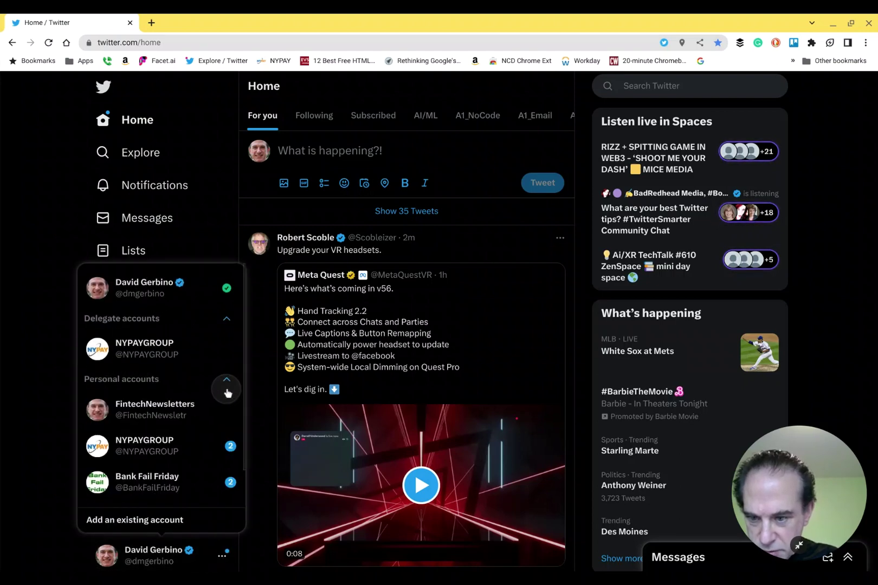
click(168, 406)
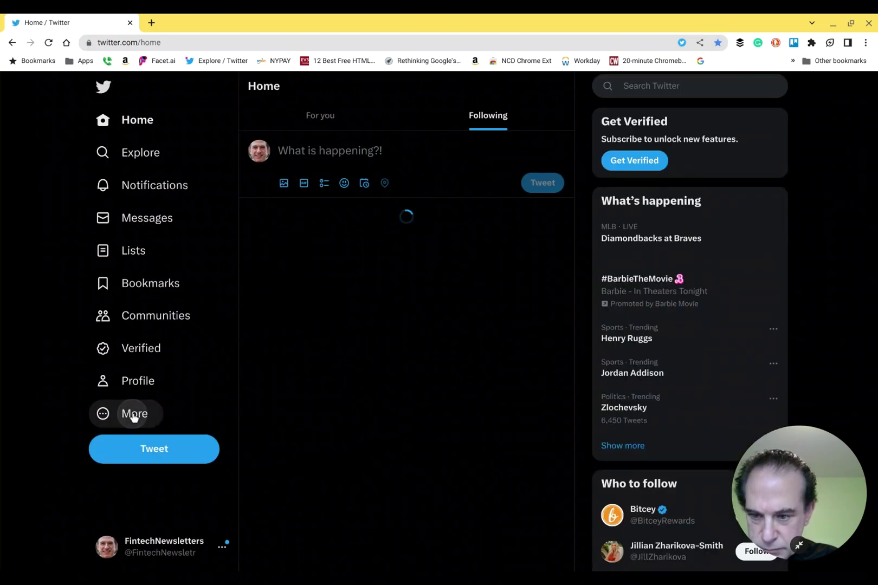
Step: Accept the pending Contributor invite under Twitter Delegate's 'Accounts delegated to you' page
click(134, 416)
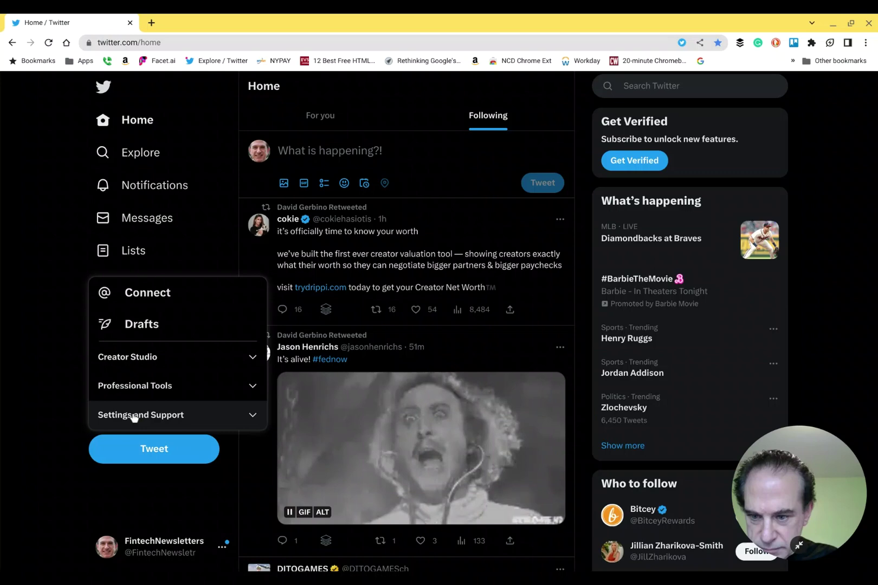
click(132, 416)
click(120, 442)
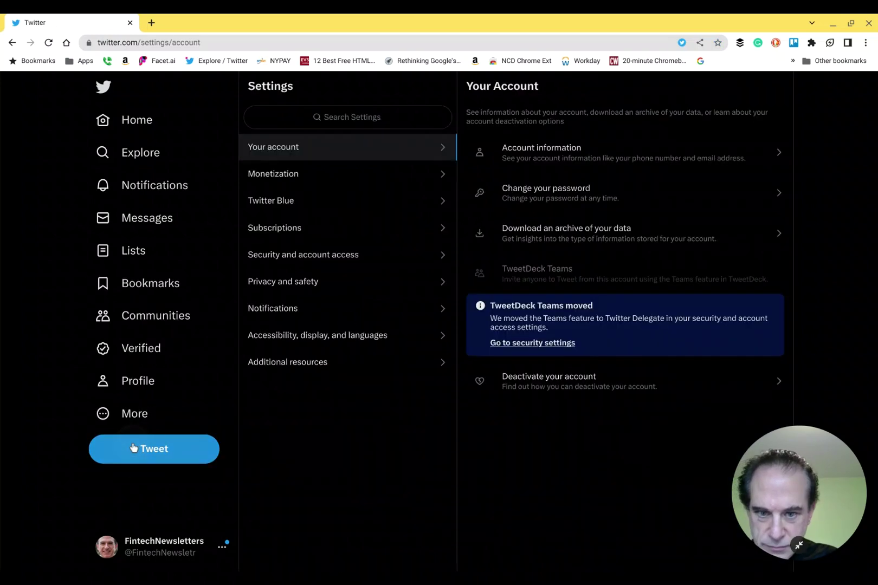
click(291, 254)
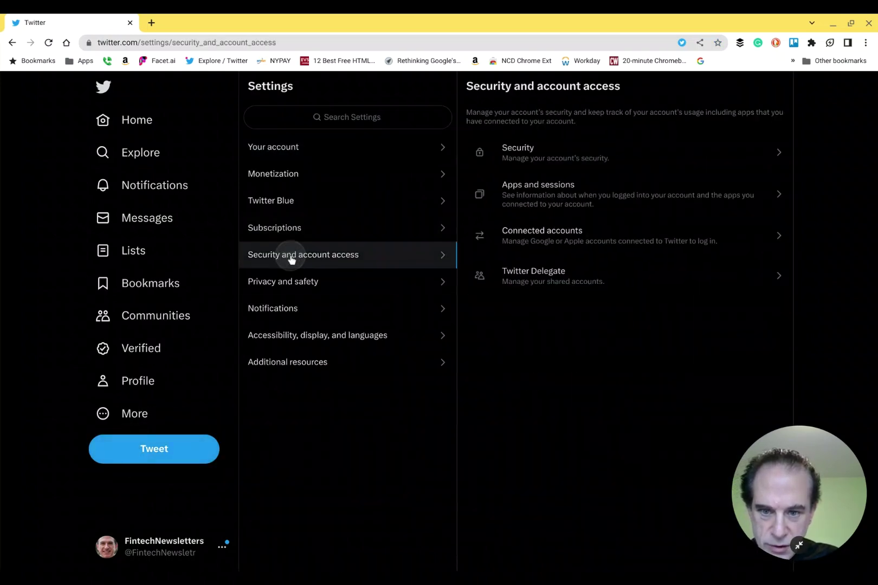
click(536, 287)
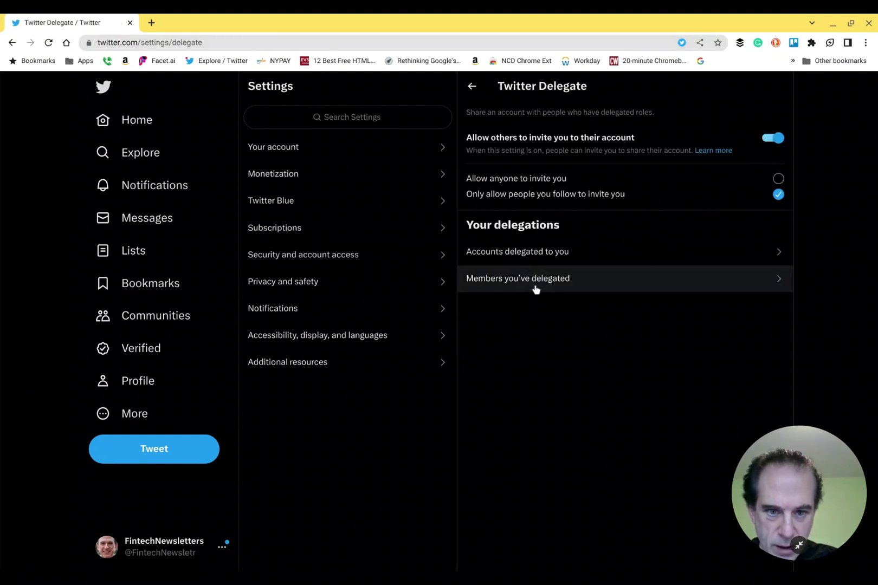
click(537, 252)
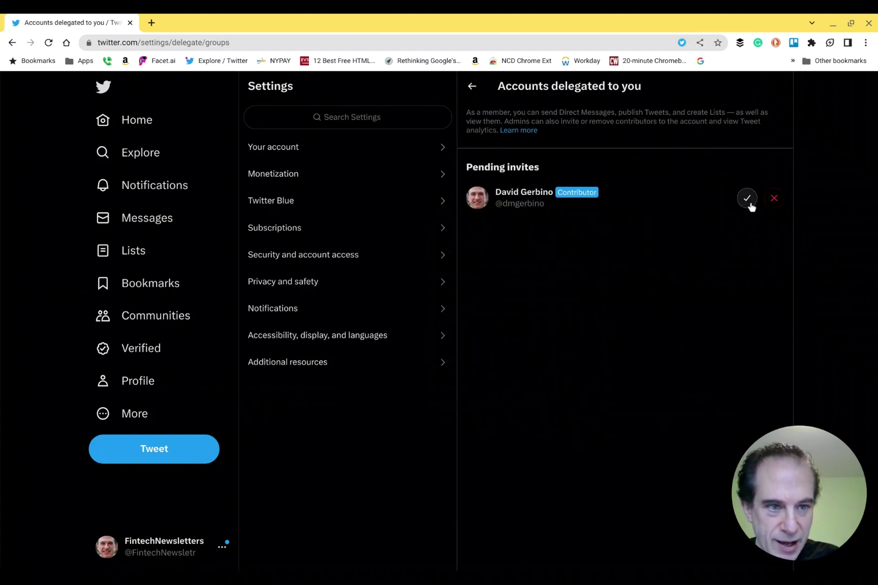
click(747, 200)
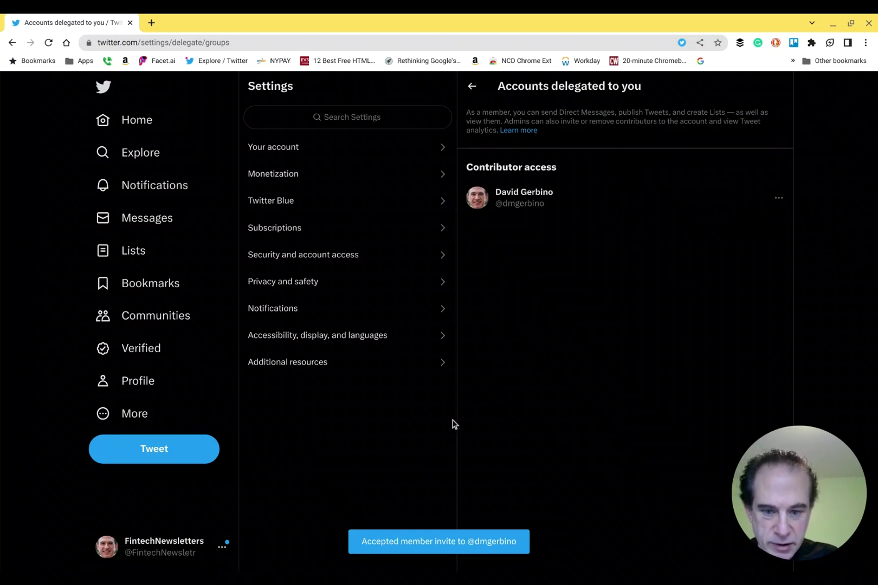
Step: From the home timeline, choose the delegated personal account and confirm Switch accounts
click(137, 121)
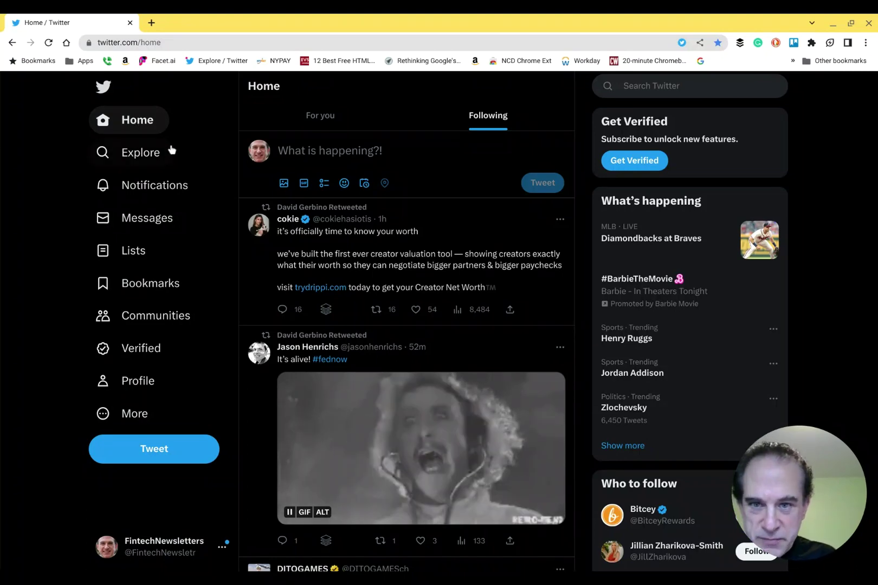
click(203, 546)
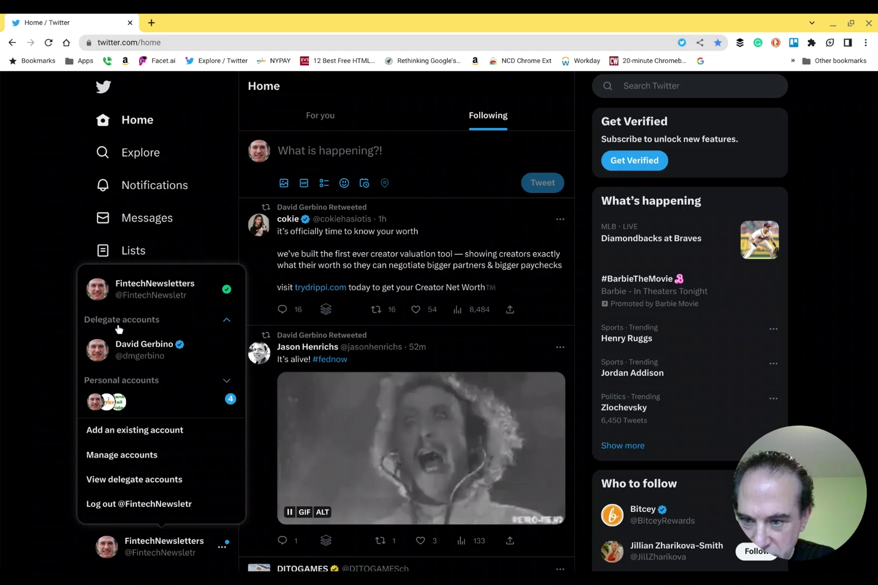
click(155, 346)
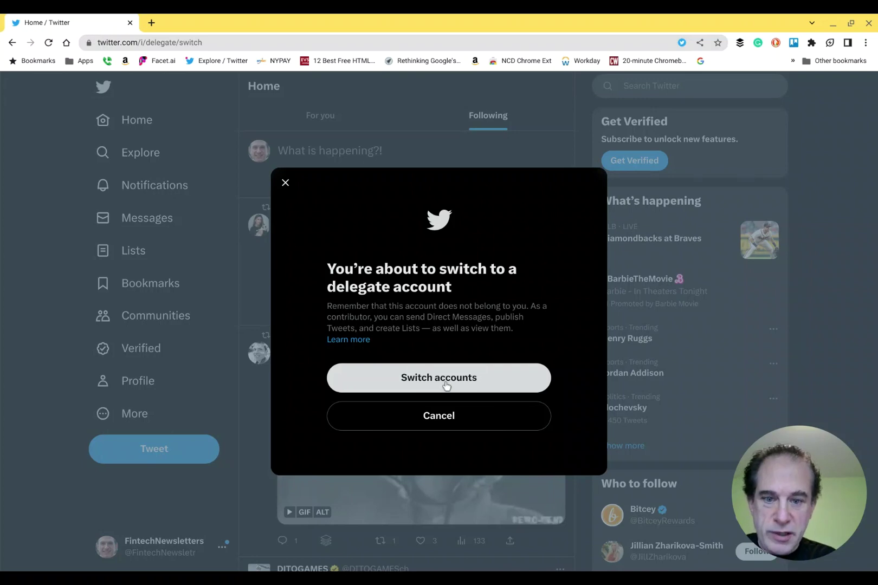
click(446, 382)
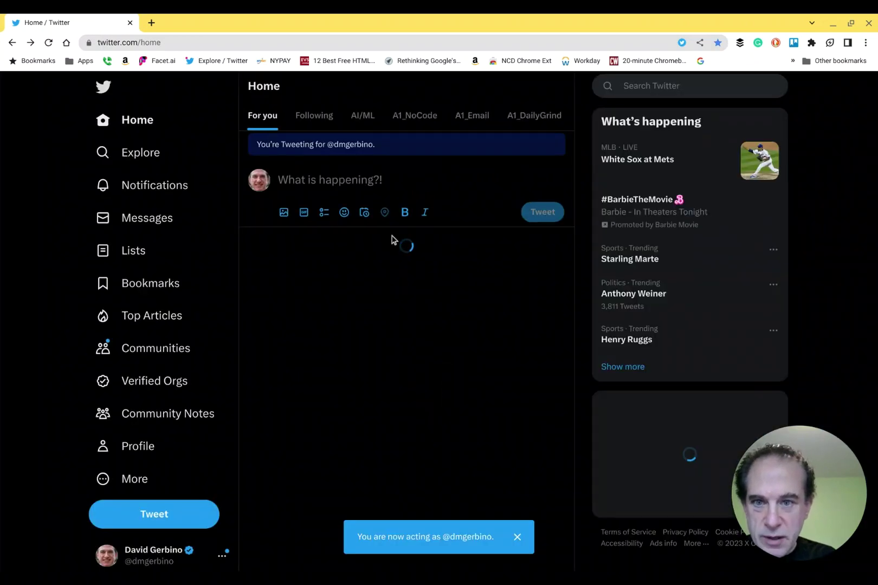
Step: Compose 'This is a delegate test Tweet.', bold 'delegate' with Ctrl+B, and send it now
click(317, 180)
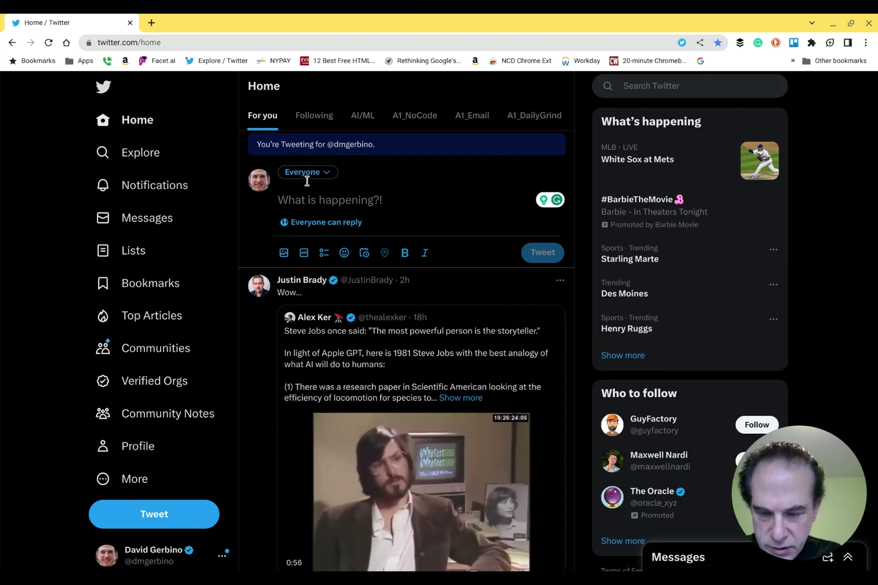
text(Th)
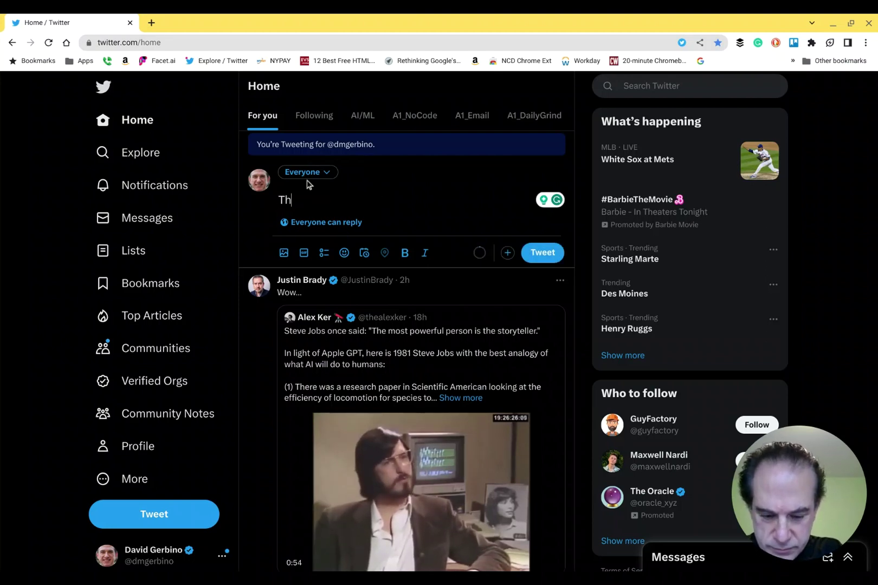
text(is is a )
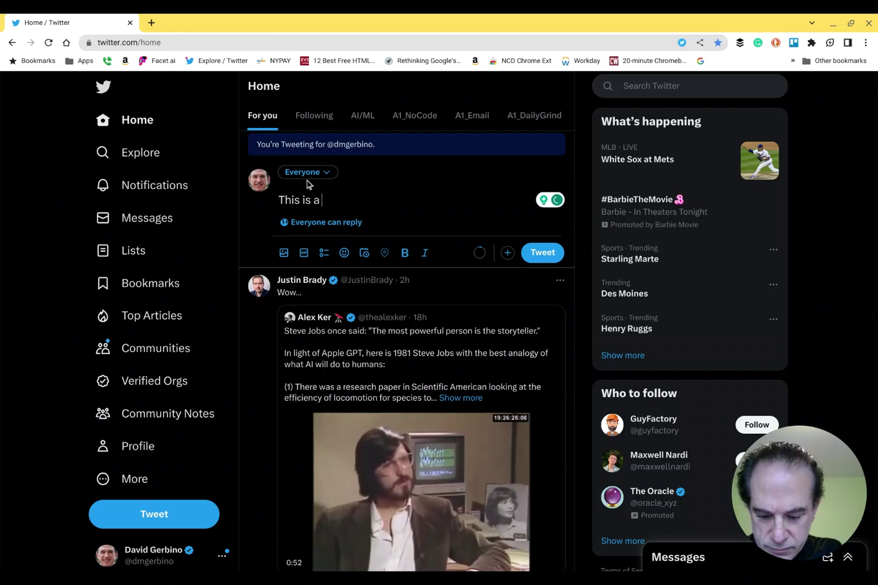
text(delegate)
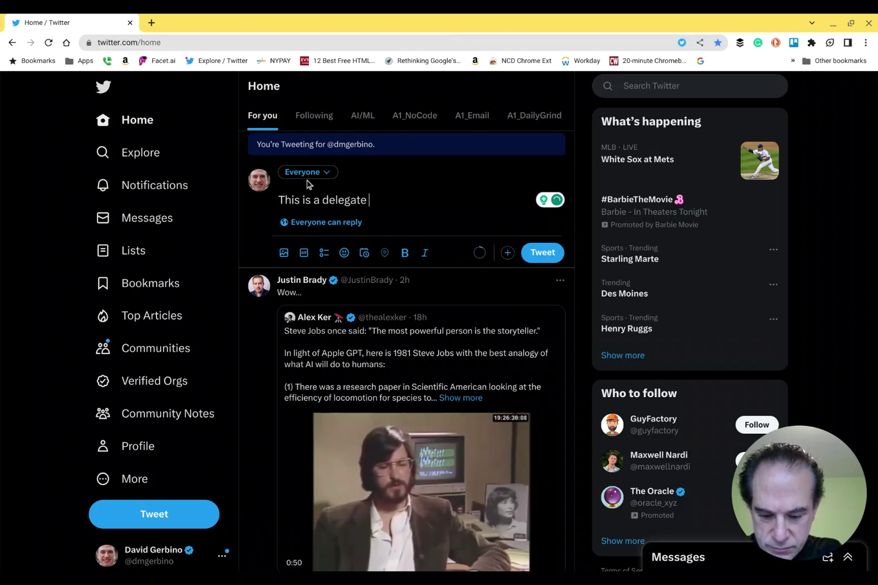
text( test Tweet.)
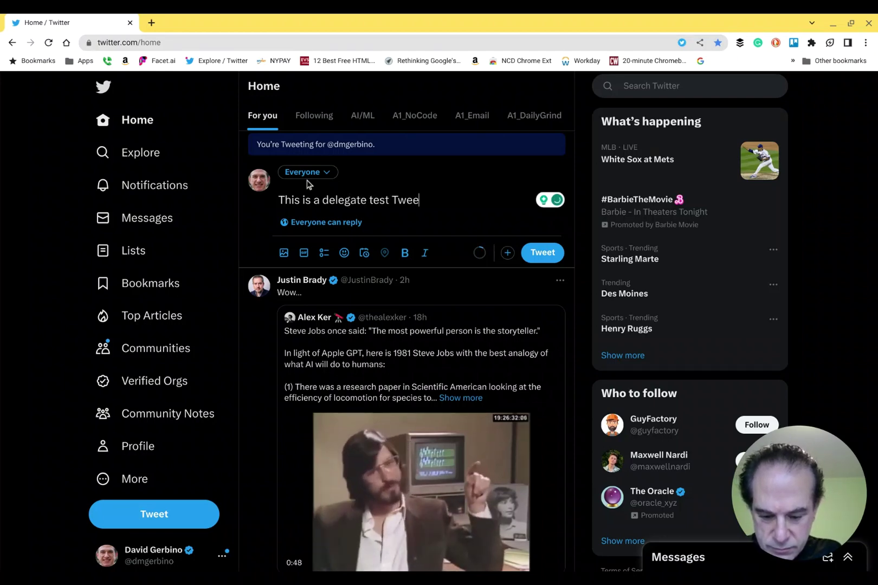
key(ctrl+Left)
key(ctrl+Left)
key(ctrl+Left)
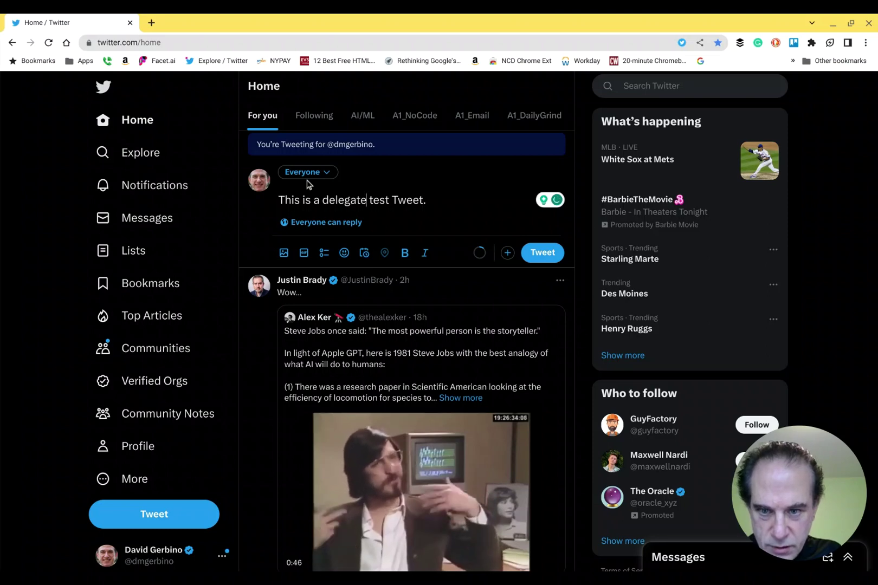
key(shift+Right)
key(shift+Right)
key(shift+Right)
key(shift+Right)
key(shift+Right)
key(shift+Right)
key(shift+Right)
key(shift+Right)
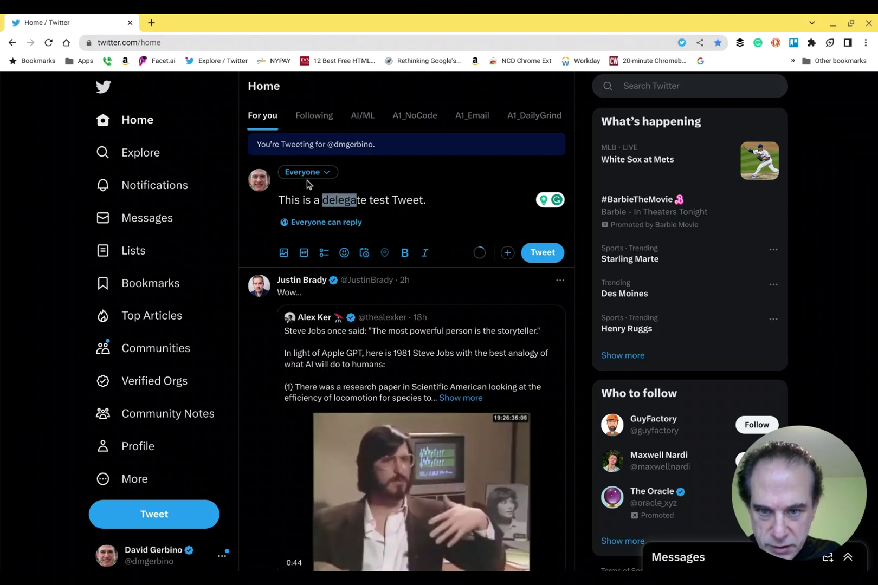
key(ctrl+b)
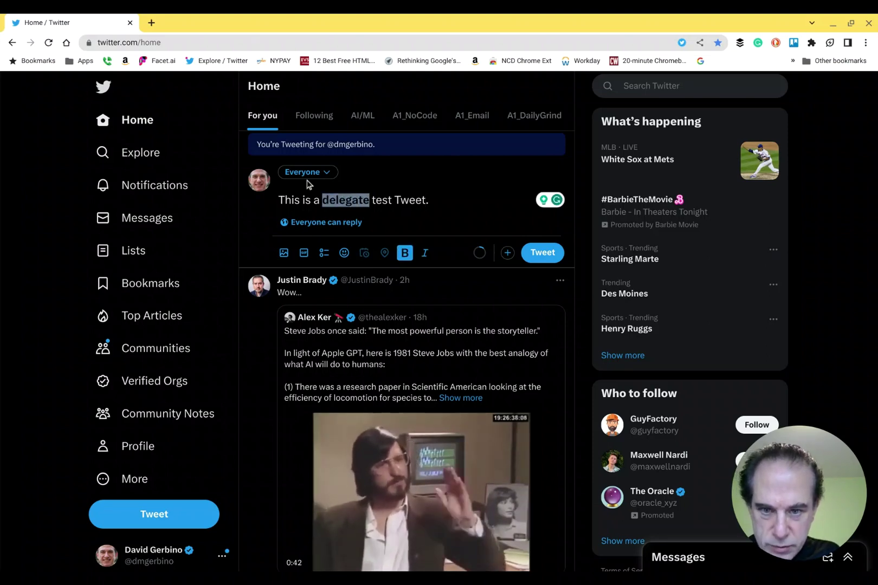
click(433, 204)
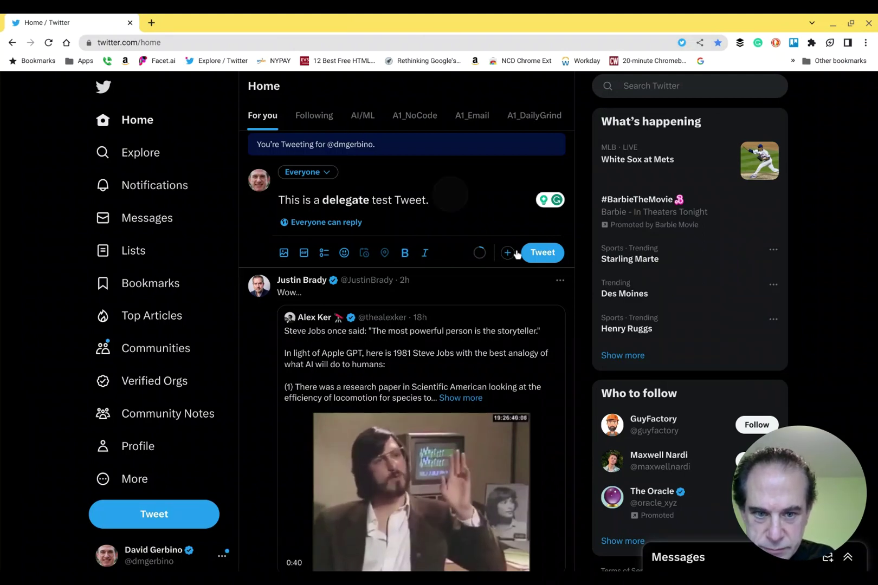
click(542, 252)
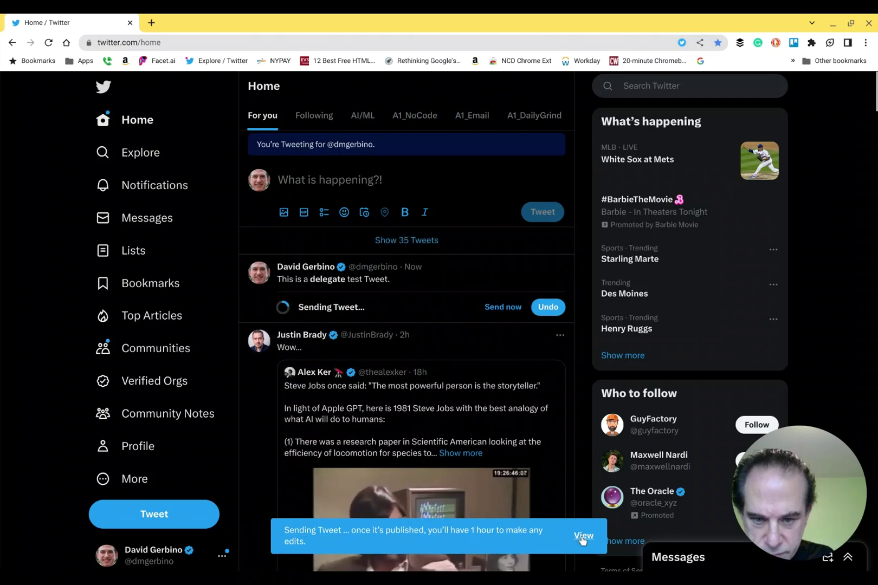
click(504, 308)
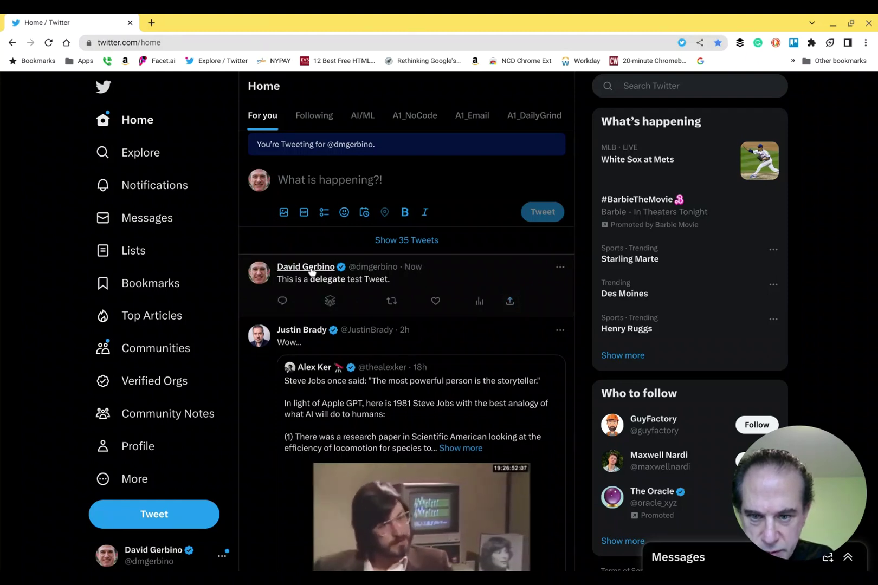
Step: Switch back to the owner's personal account from the Personal accounts list
click(222, 556)
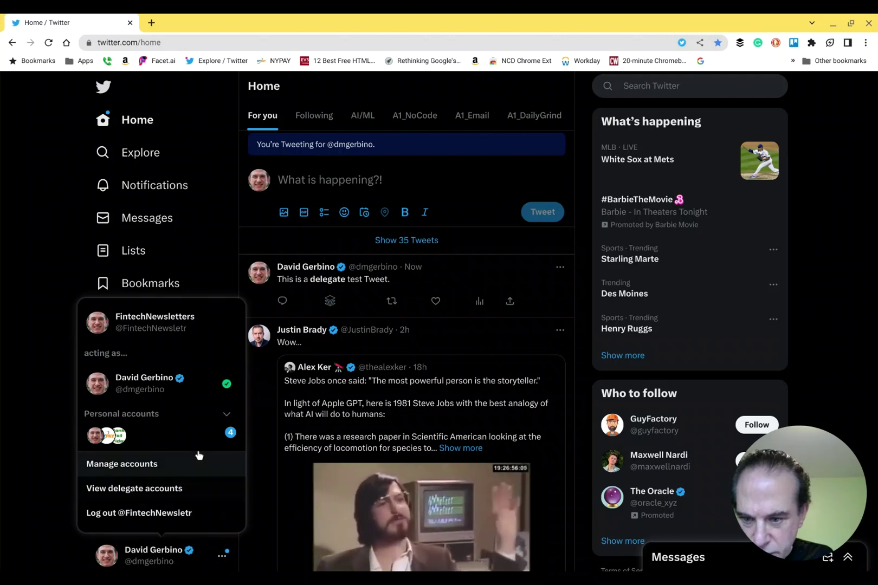
click(227, 418)
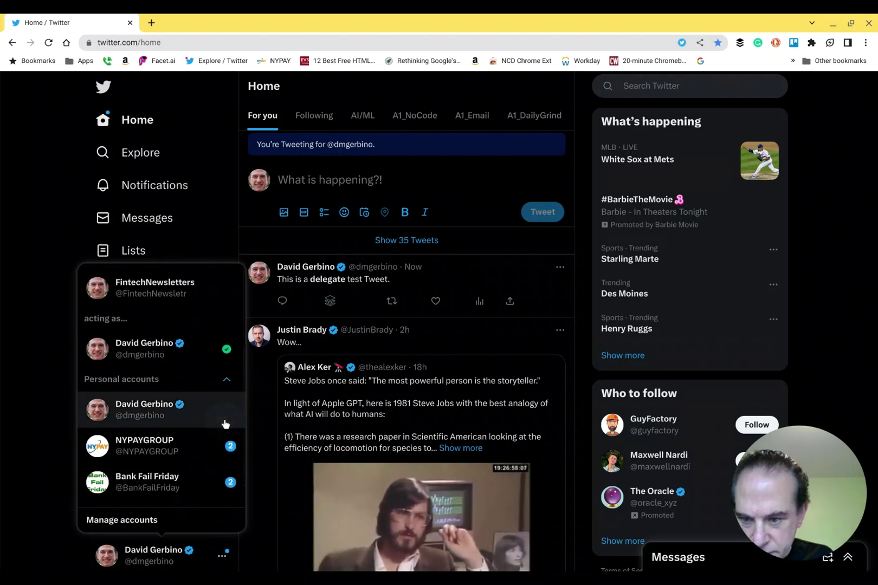
click(137, 413)
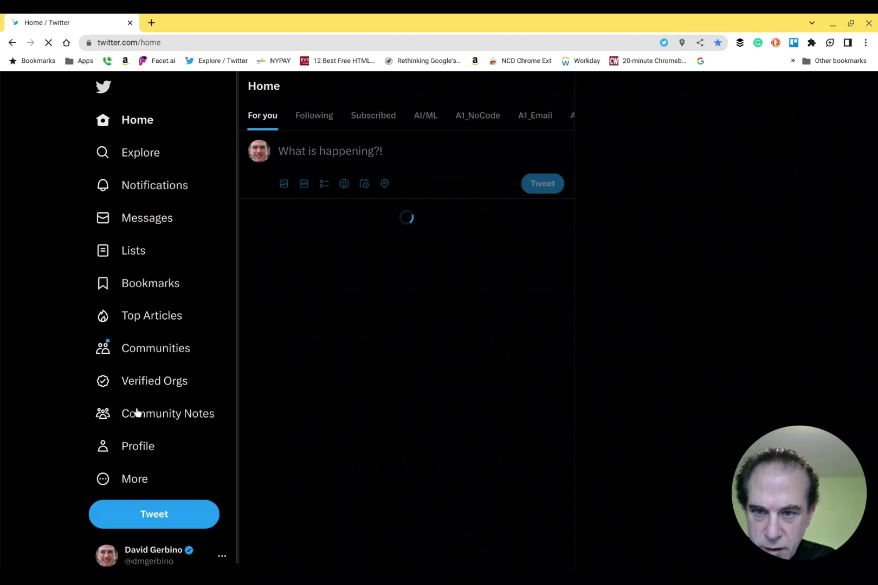
Step: Open the account's profile and scroll down to the 'This is a delegate test Tweet.' post
click(260, 153)
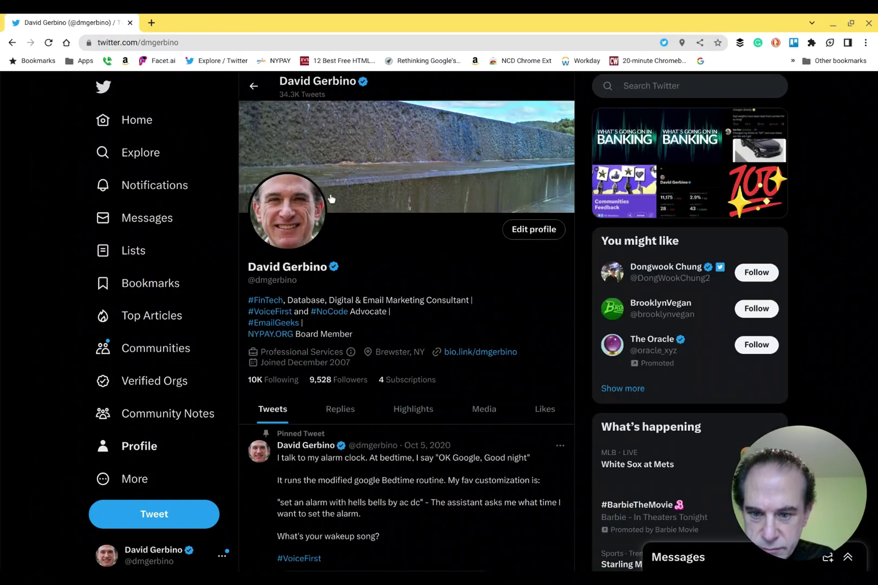
scroll(331, 199, down, 5)
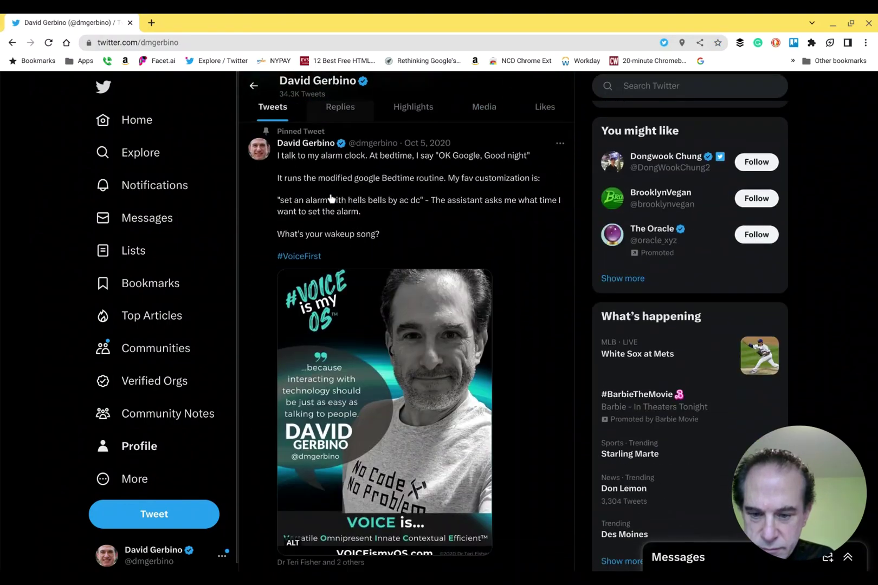
scroll(331, 199, down, 7)
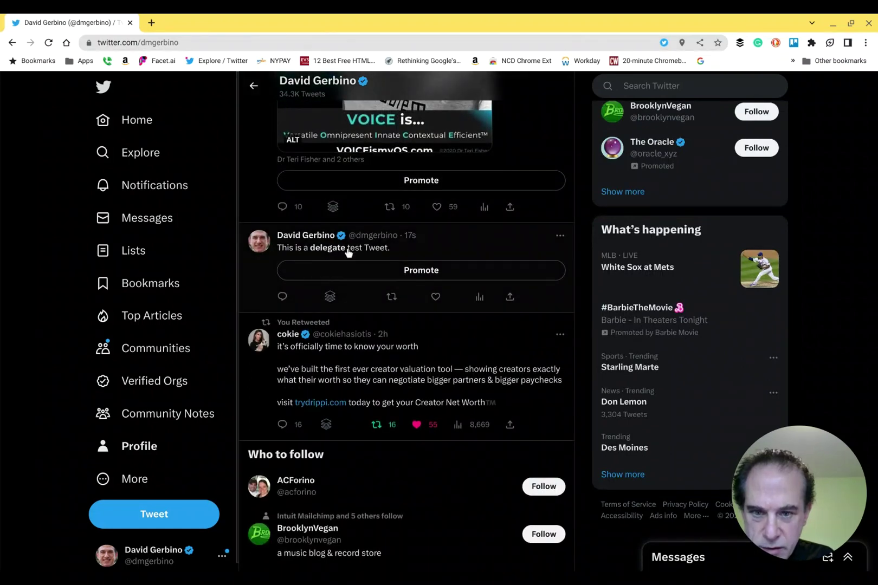